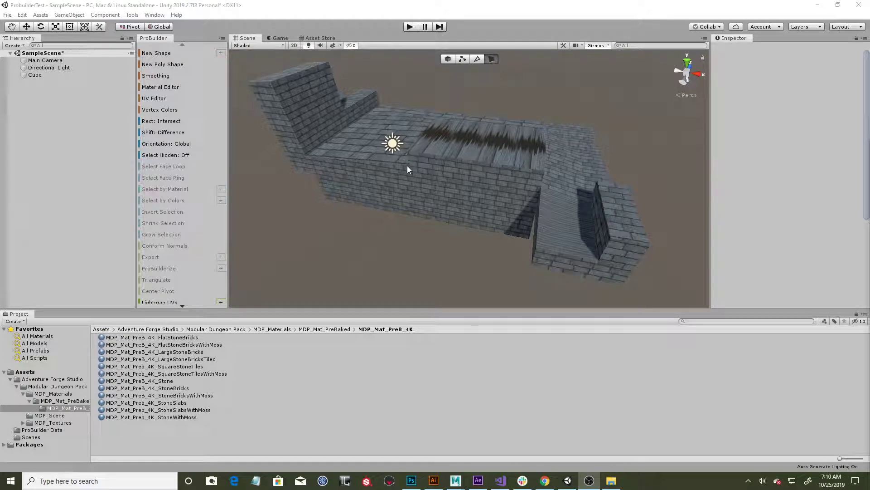
# Step: Examine the brick texture across the level mesh, especially the stretched areas on the raised block and the ramp face
pyautogui.keyDown('alt'); pyautogui.moveTo(554, 169); pyautogui.dragTo(615, 150); pyautogui.keyUp('alt')
pyautogui.moveTo(530, 163); pyautogui.dragTo(564, 187, button='middle')
pyautogui.scroll(-4, 563, 168)
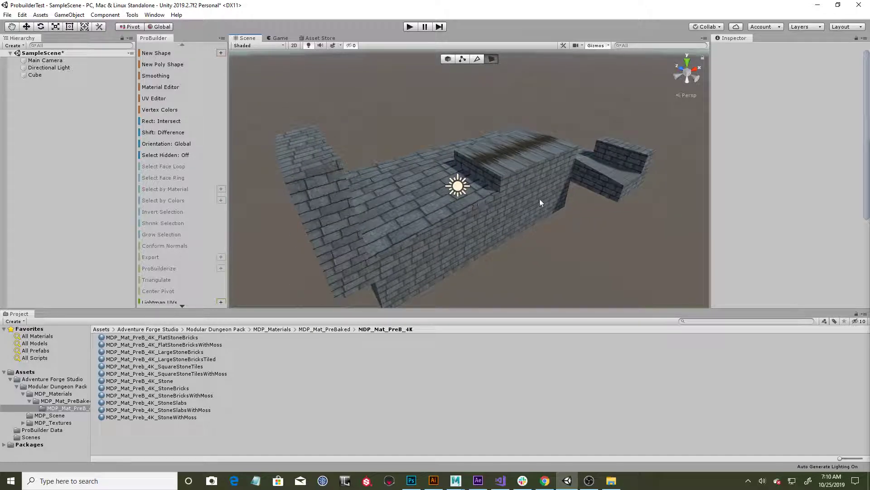
pyautogui.keyDown('alt'); pyautogui.moveTo(548, 203); pyautogui.dragTo(579, 190); pyautogui.keyUp('alt')
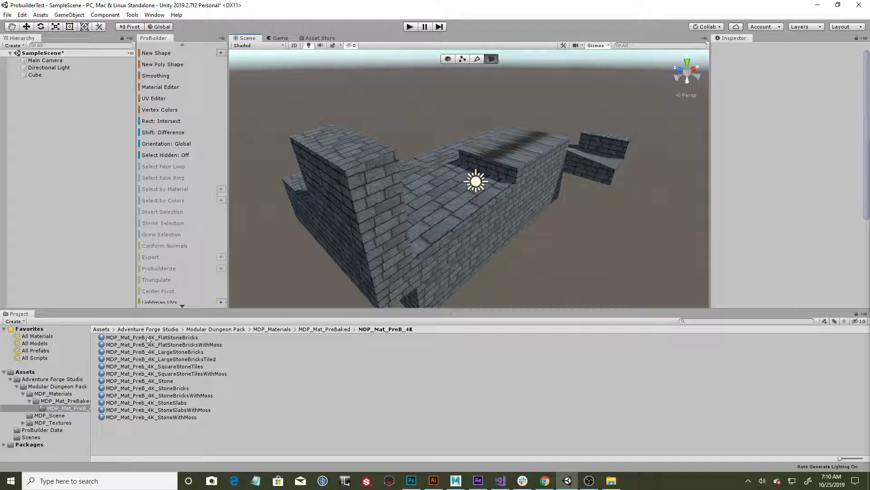
pyautogui.keyDown('alt'); pyautogui.moveTo(450, 230); pyautogui.dragTo(399, 219); pyautogui.keyUp('alt')
pyautogui.scroll(7, 552, 241)
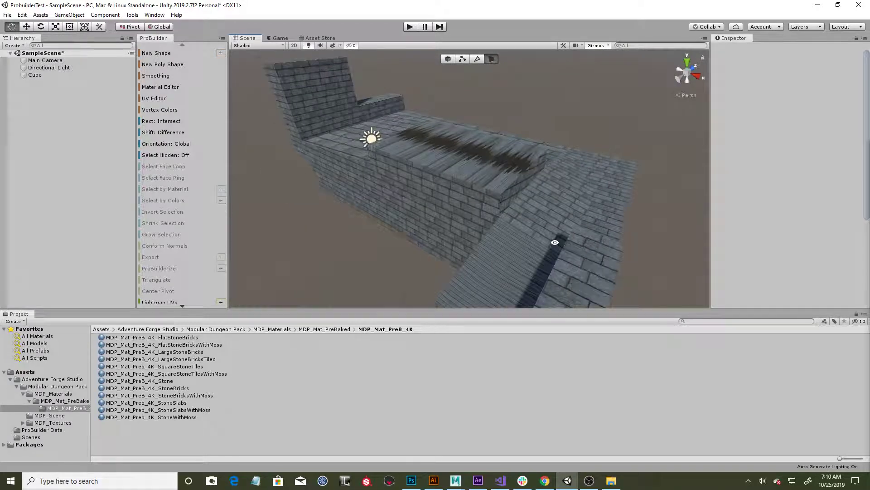
pyautogui.keyDown('alt'); pyautogui.moveTo(552, 241); pyautogui.dragTo(580, 268); pyautogui.keyUp('alt')
pyautogui.click(508, 235)
pyautogui.keyDown('alt'); pyautogui.moveTo(474, 171); pyautogui.dragTo(570, 204); pyautogui.keyUp('alt')
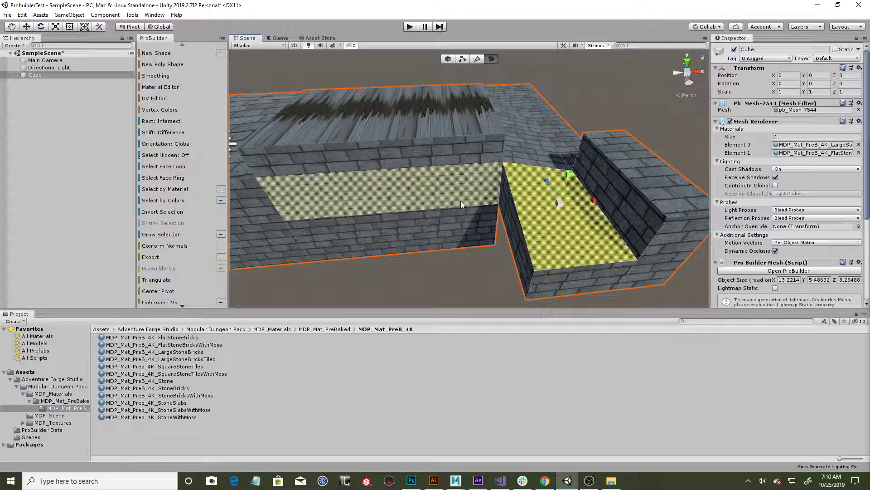
# Step: Apply the FlatStoneBricksWithMoss material from the Material Editor palette to the raised block's side wall and close the editor
pyautogui.click(161, 87)
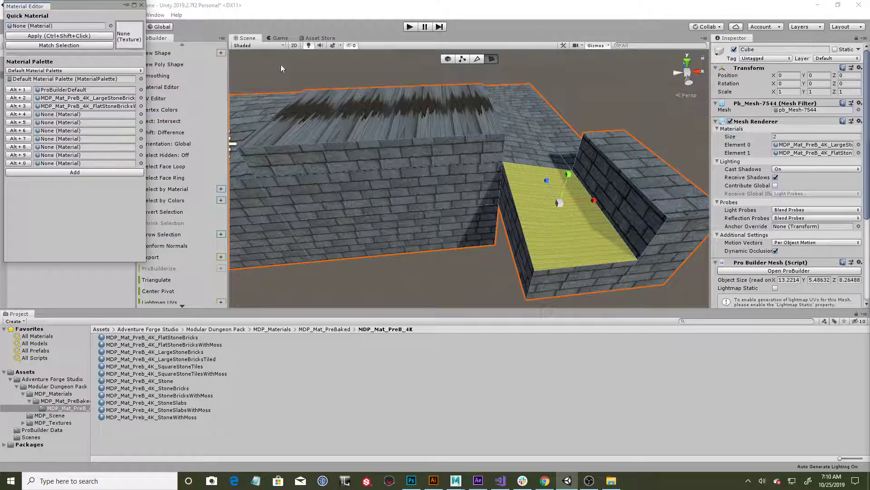
pyautogui.moveTo(84, 9); pyautogui.dragTo(144, 99)
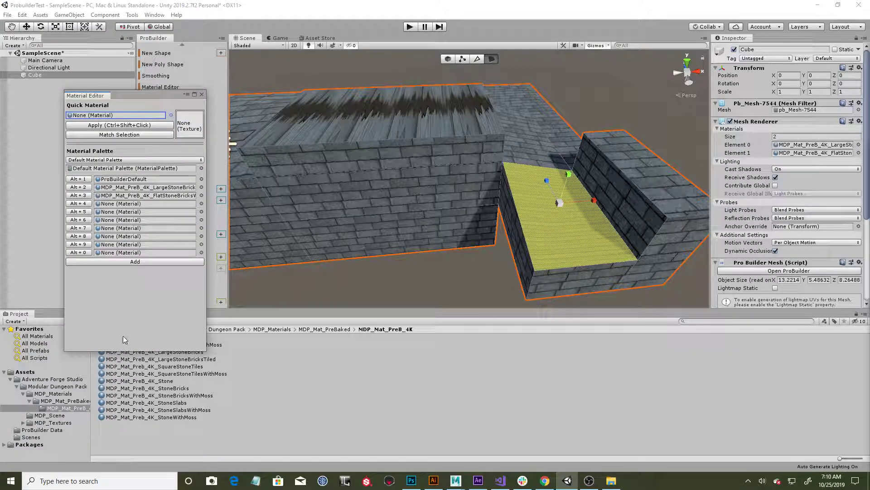
pyautogui.click(355, 167)
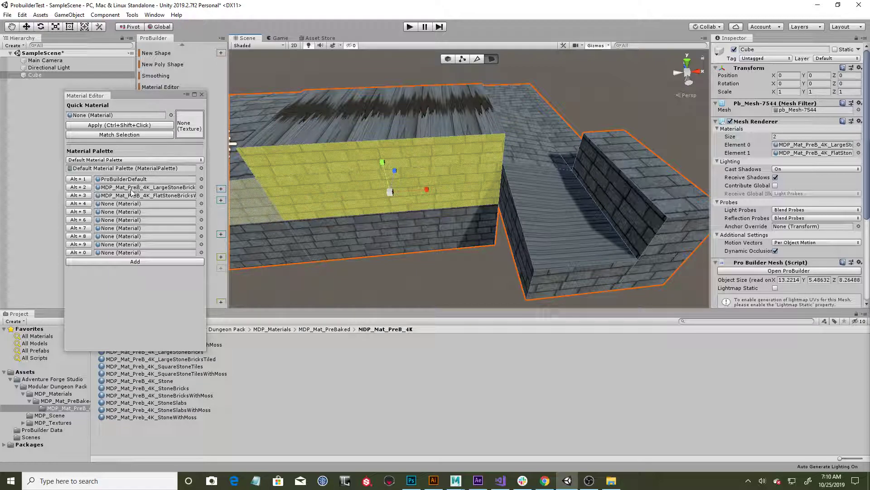
pyautogui.click(79, 195)
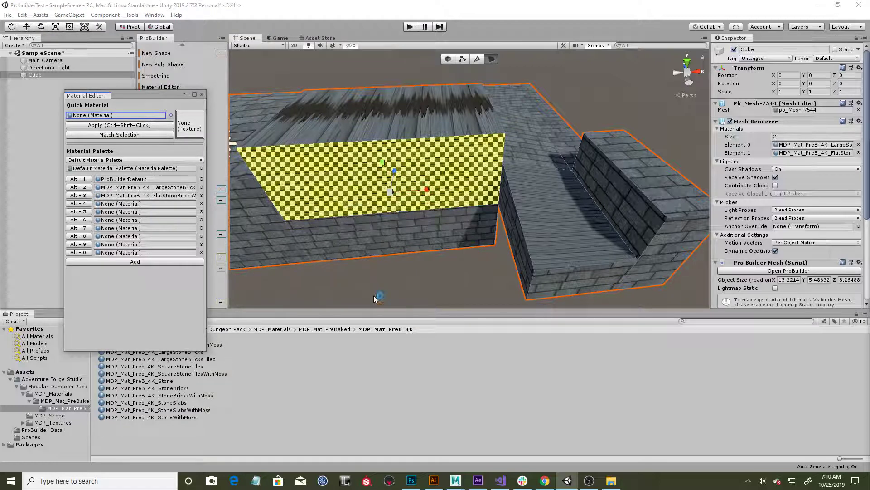
pyautogui.click(378, 294)
pyautogui.keyDown('alt'); pyautogui.moveTo(497, 197); pyautogui.dragTo(478, 199); pyautogui.keyUp('alt')
pyautogui.keyDown('alt'); pyautogui.moveTo(500, 105); pyautogui.dragTo(466, 180); pyautogui.keyUp('alt')
pyautogui.keyDown('alt'); pyautogui.moveTo(387, 177); pyautogui.dragTo(230, 109); pyautogui.keyUp('alt')
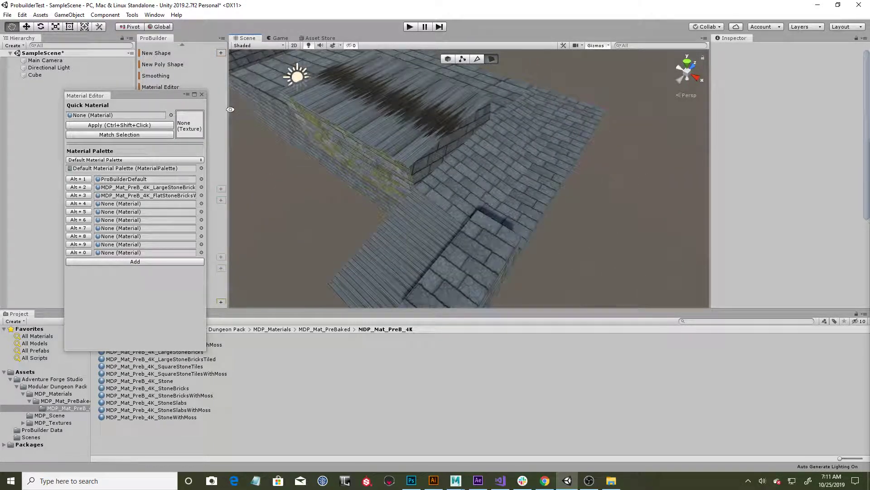
pyautogui.click(202, 94)
# Step: Inspect the texture stretching on the raised block's top face and compare it with the ramp and mossy wall
pyautogui.keyDown('alt'); pyautogui.moveTo(451, 170); pyautogui.dragTo(553, 195); pyautogui.keyUp('alt')
pyautogui.scroll(5, 525, 208)
pyautogui.click(487, 218)
pyautogui.keyDown('alt'); pyautogui.moveTo(487, 217); pyautogui.dragTo(582, 159); pyautogui.keyUp('alt')
pyautogui.scroll(-5, 595, 216)
pyautogui.click(627, 200)
pyautogui.keyDown('alt'); pyautogui.moveTo(388, 136); pyautogui.dragTo(406, 145); pyautogui.keyUp('alt')
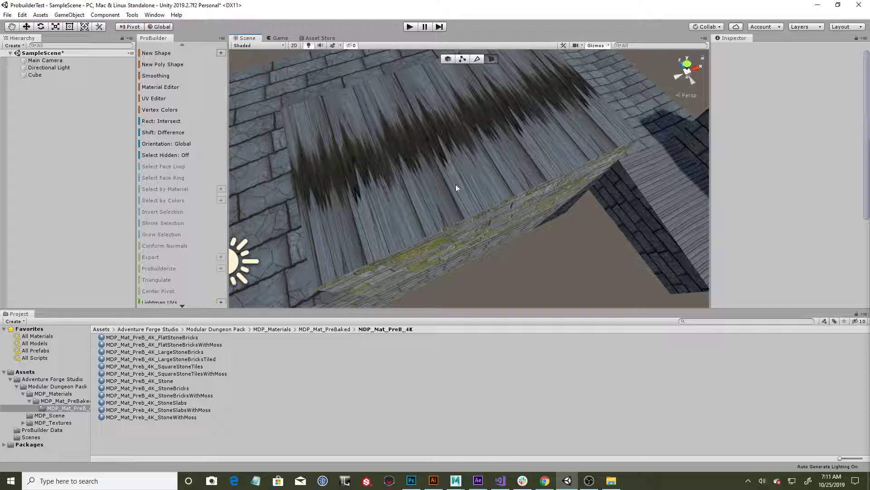
pyautogui.keyDown('alt'); pyautogui.moveTo(524, 178); pyautogui.dragTo(545, 169); pyautogui.keyUp('alt')
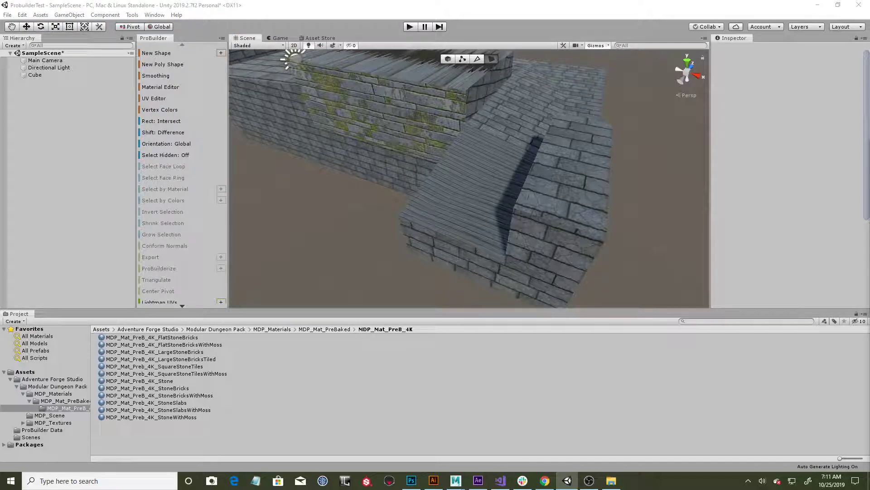
# Step: Open the UV Editor, place it clear of the ramp, and select the ramp's top face
pyautogui.moveTo(0, 159); pyautogui.dragTo(609, 164)
pyautogui.moveTo(544, 164); pyautogui.dragTo(313, 156)
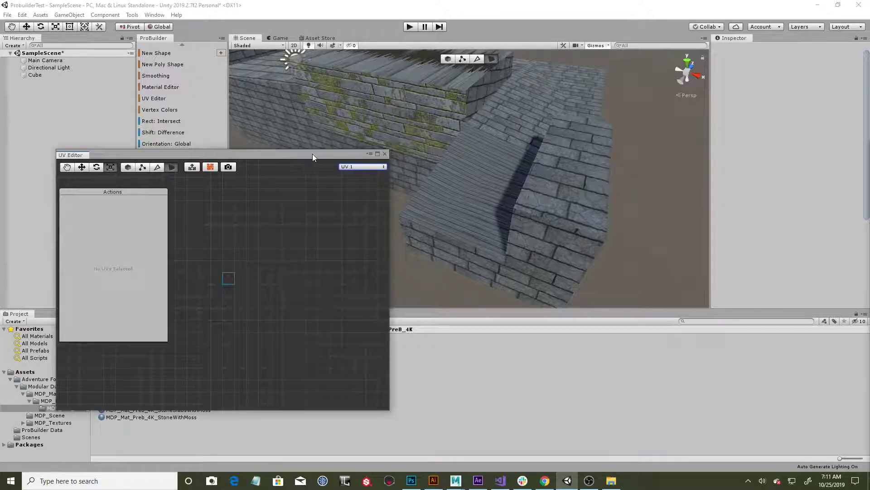
pyautogui.click(472, 199)
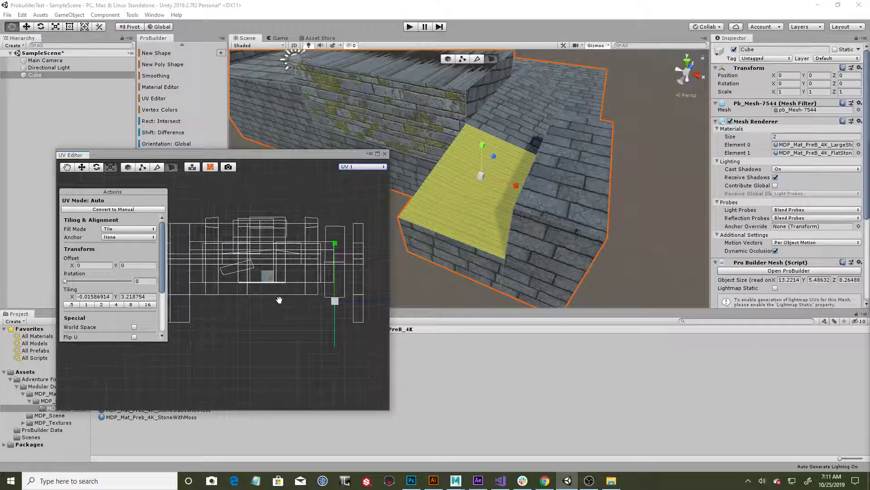
# Step: Examine the mesh's UV layout and locate the UVs of the selected ramp face
pyautogui.scroll(5, 228, 312)
pyautogui.scroll(3, 256, 313)
pyautogui.moveTo(327, 268); pyautogui.dragTo(262, 271, button='middle')
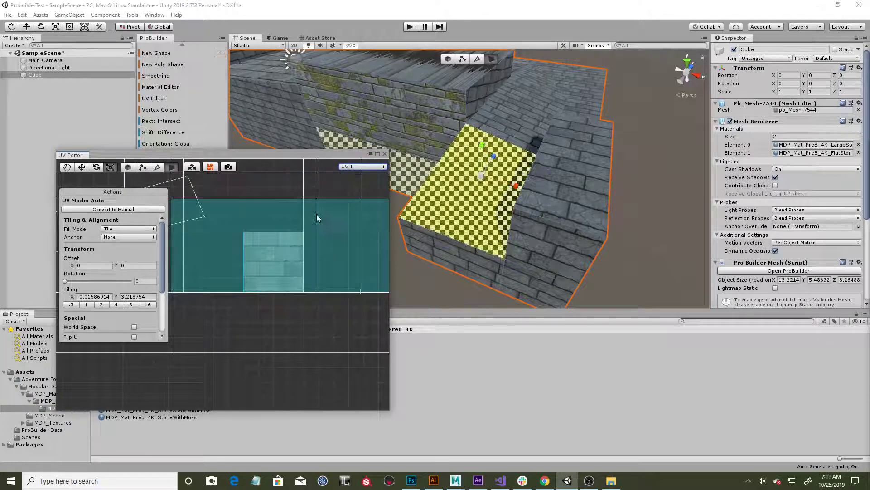
pyautogui.scroll(-5, 285, 262)
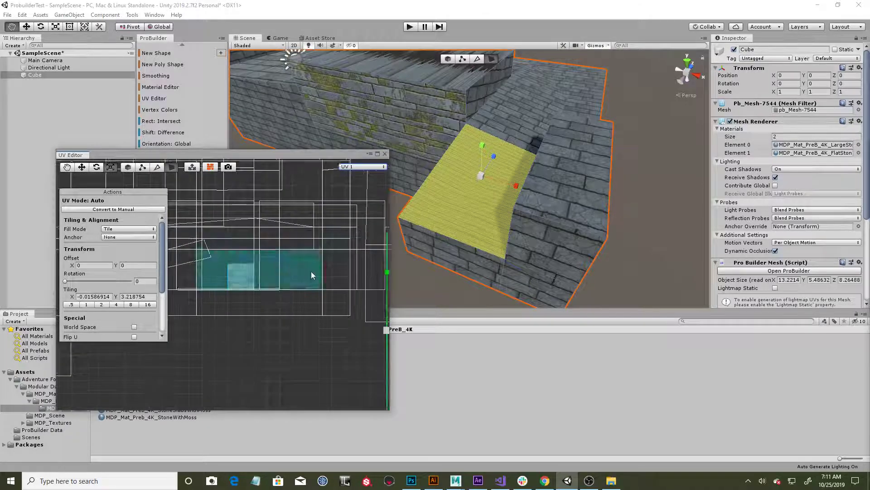
pyautogui.moveTo(292, 269); pyautogui.dragTo(314, 268, button='middle')
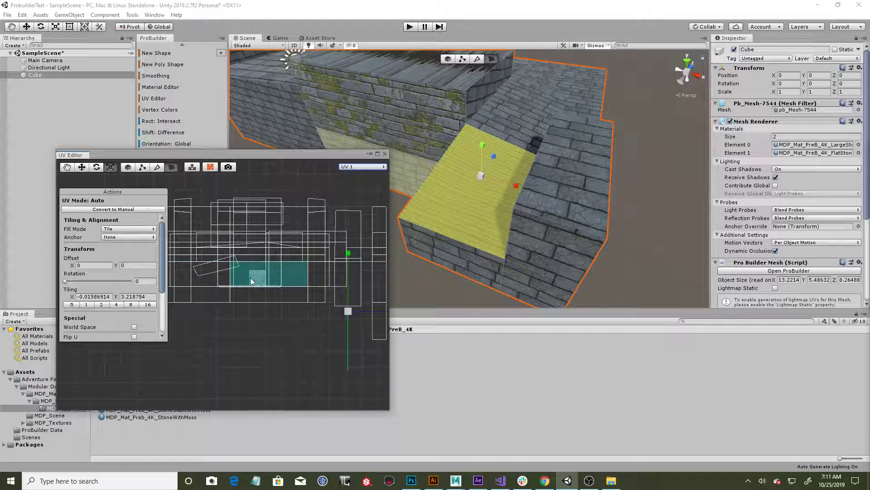
pyautogui.scroll(3, 271, 303)
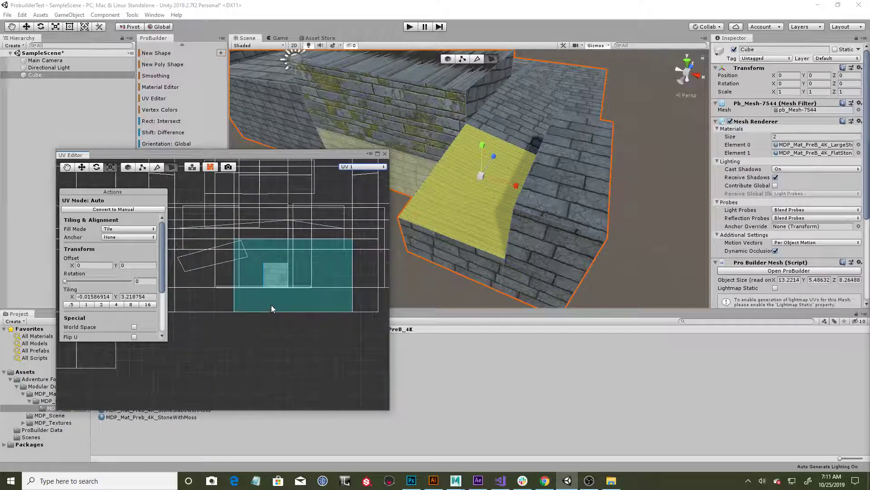
pyautogui.click(472, 206)
pyautogui.click(490, 214)
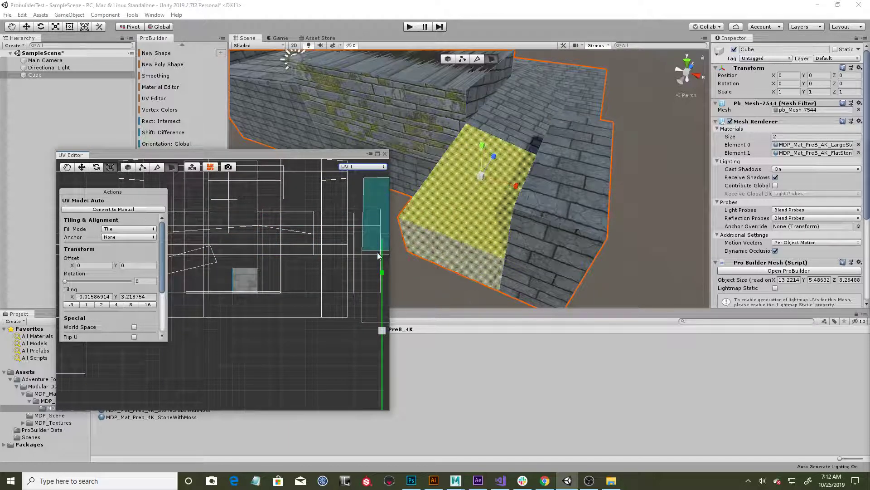
pyautogui.keyDown('alt'); pyautogui.moveTo(328, 261); pyautogui.dragTo(240, 223); pyautogui.keyUp('alt')
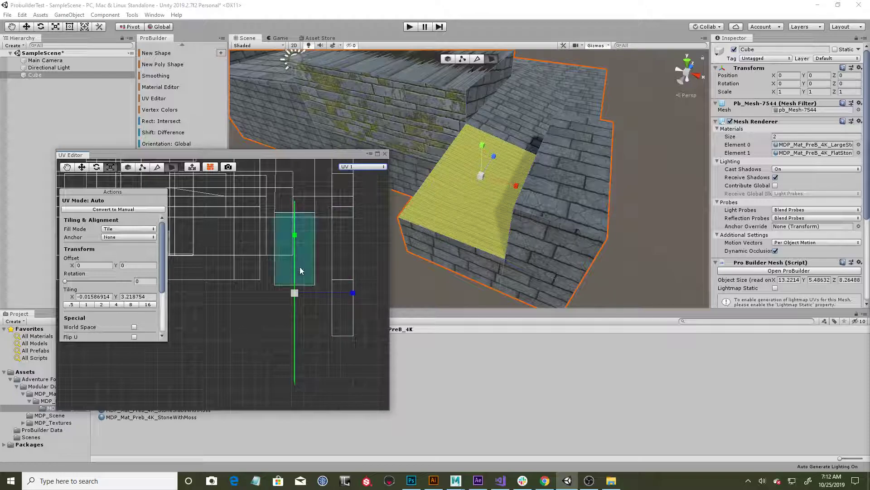
pyautogui.keyDown('alt'); pyautogui.moveTo(332, 266); pyautogui.dragTo(308, 258); pyautogui.keyUp('alt')
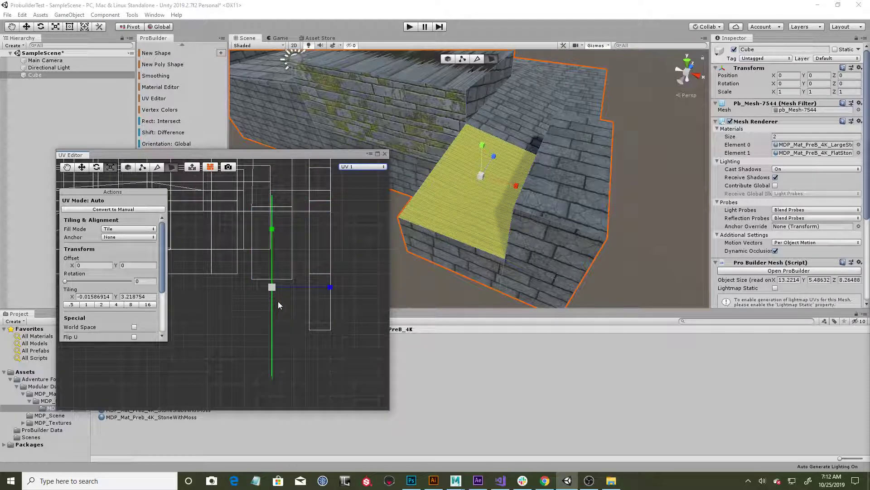
pyautogui.keyDown('alt'); pyautogui.moveTo(291, 300); pyautogui.dragTo(295, 313); pyautogui.keyUp('alt')
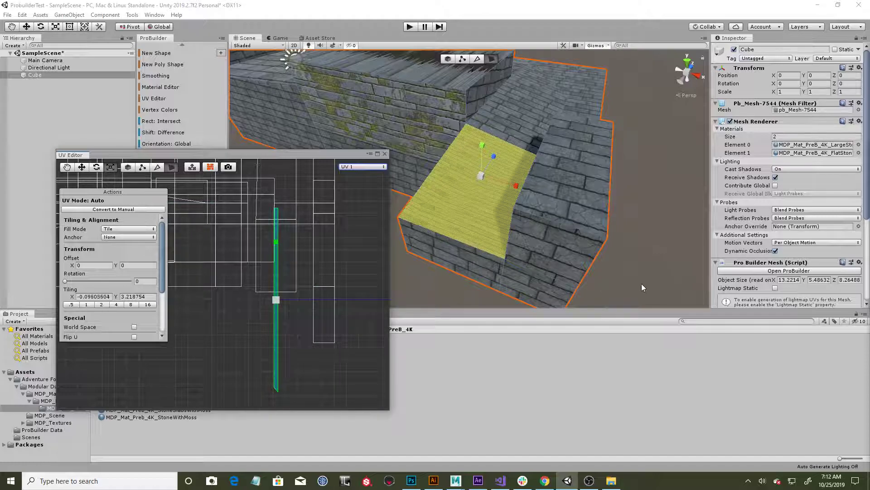
# Step: Try scaling the ramp face's UVs by hand along both axes to change its texture tiling
pyautogui.moveTo(745, 304); pyautogui.dragTo(797, 304)
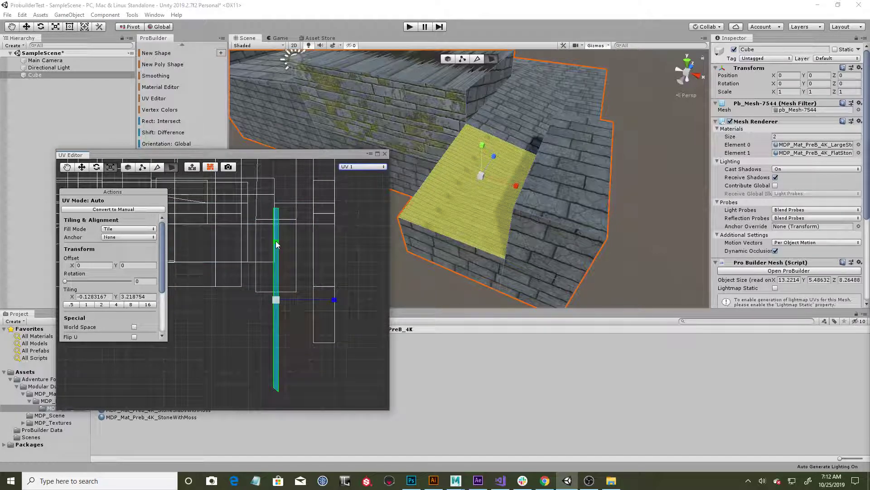
pyautogui.moveTo(276, 241); pyautogui.dragTo(279, 280)
pyautogui.moveTo(335, 301); pyautogui.dragTo(771, 313)
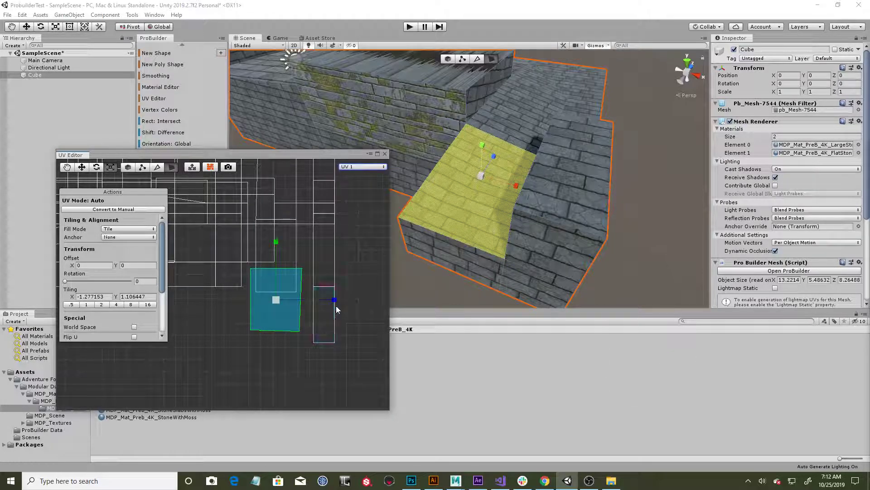
pyautogui.moveTo(334, 302); pyautogui.dragTo(283, 297)
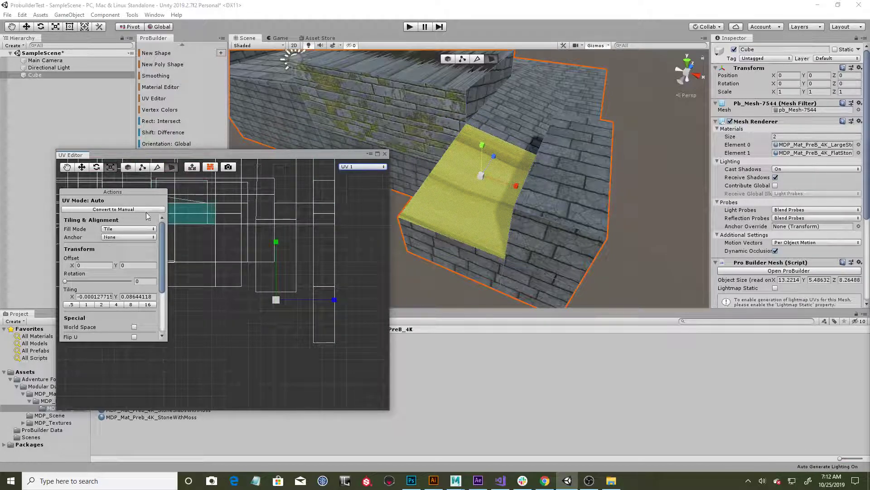
# Step: Convert the ramp face to manual UVs with a planar projection and move its UV island beside the neighbouring islands
pyautogui.click(104, 210)
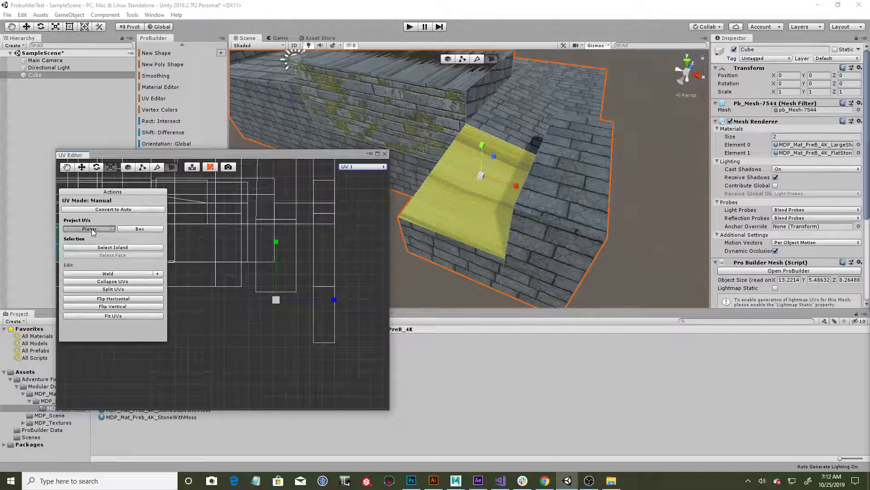
pyautogui.click(93, 229)
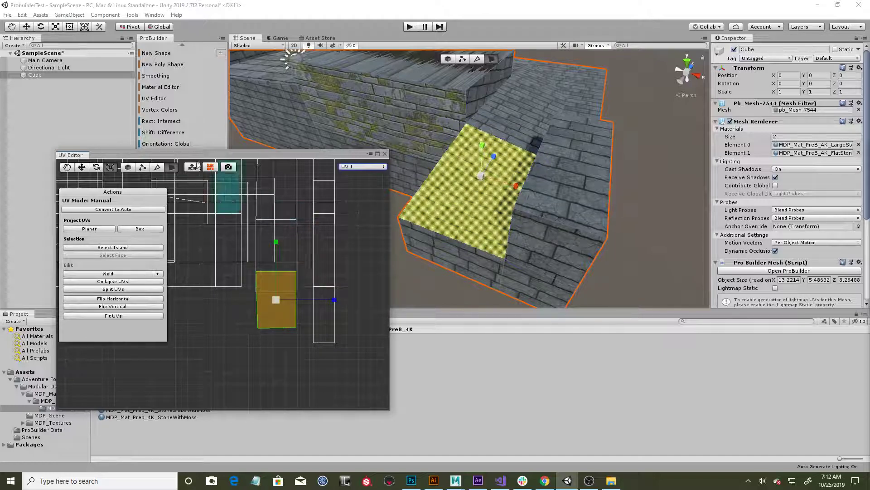
pyautogui.click(82, 166)
pyautogui.moveTo(277, 301); pyautogui.dragTo(227, 275)
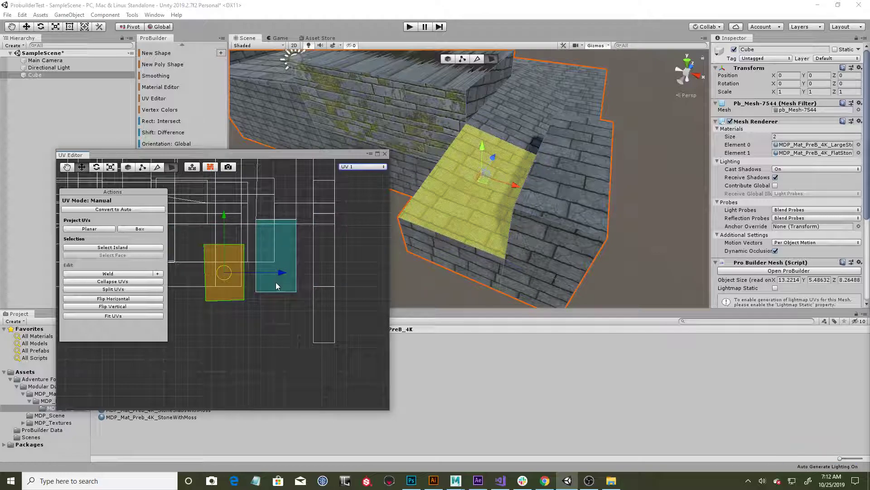
pyautogui.keyDown('alt'); pyautogui.moveTo(278, 247); pyautogui.dragTo(305, 262); pyautogui.keyUp('alt')
# Step: Convert the raised block's top face to manual UVs and apply a planar projection to it
pyautogui.click(447, 78)
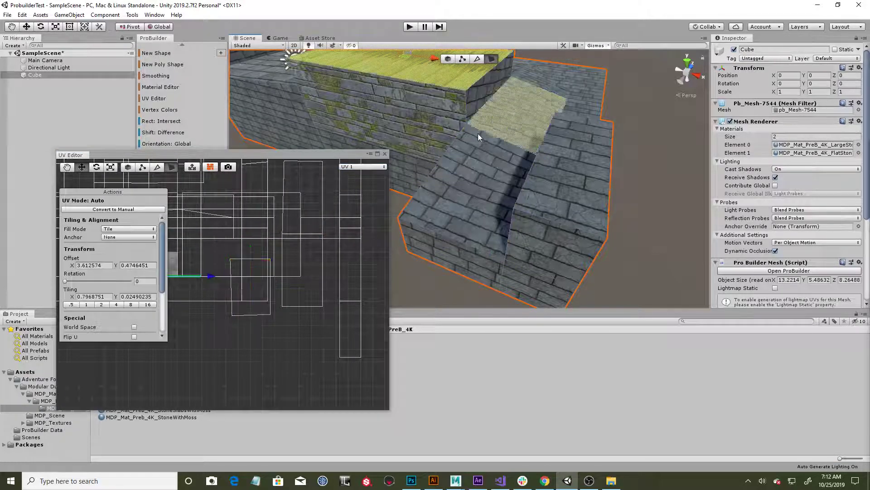
pyautogui.keyDown('alt'); pyautogui.moveTo(481, 140); pyautogui.dragTo(519, 214); pyautogui.keyUp('alt')
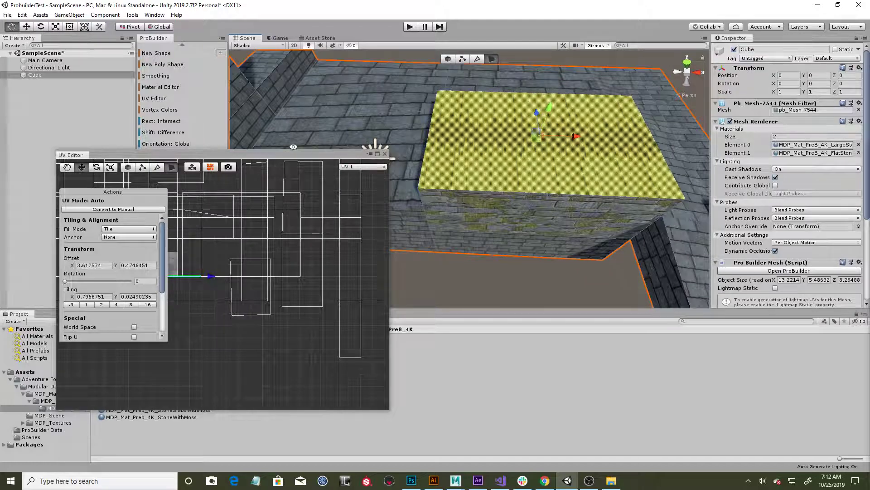
pyautogui.click(118, 209)
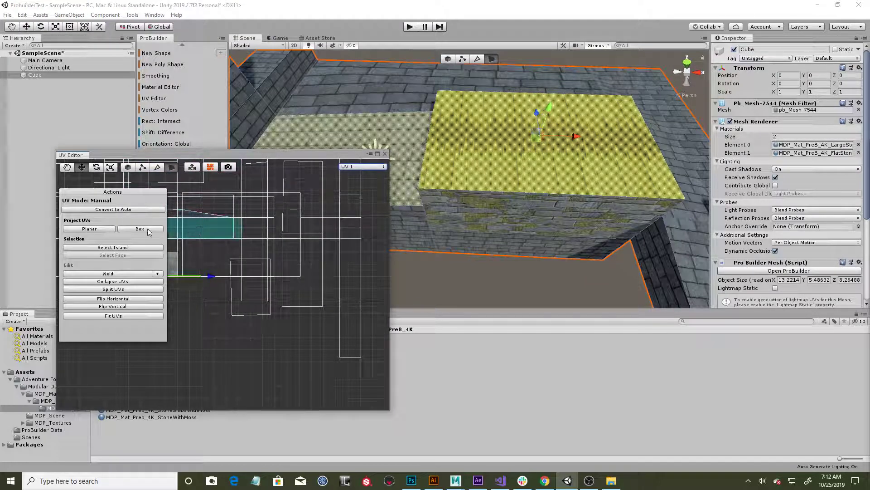
pyautogui.click(94, 230)
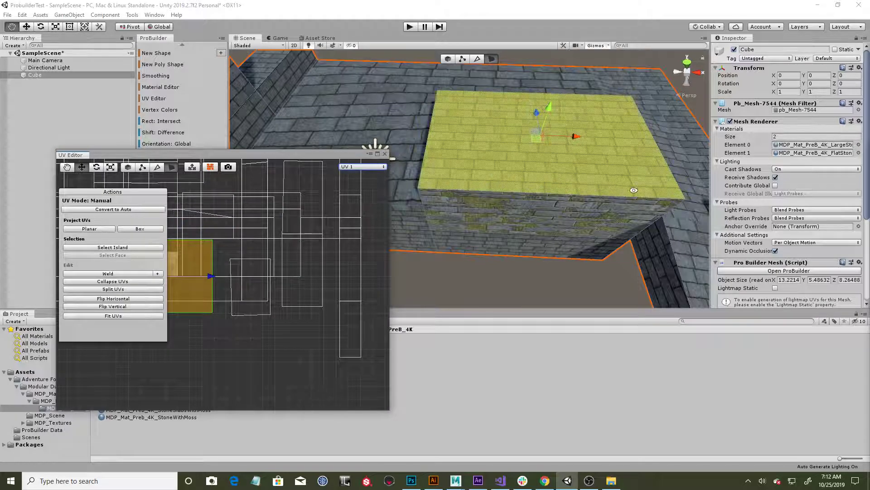
pyautogui.keyDown('alt'); pyautogui.moveTo(639, 193); pyautogui.dragTo(485, 182); pyautogui.keyUp('alt')
pyautogui.moveTo(485, 183); pyautogui.dragTo(567, 122, button='middle')
pyautogui.keyDown('alt'); pyautogui.moveTo(540, 155); pyautogui.dragTo(522, 195); pyautogui.keyUp('alt')
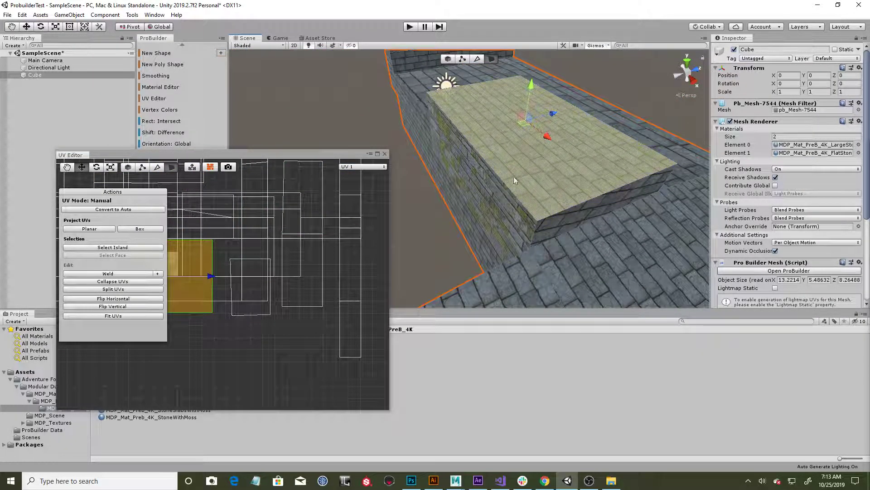
# Step: Try scaling up the raised block's top face in the scene and undo the scaling
pyautogui.keyDown('shift'); pyautogui.click(477, 175); pyautogui.keyUp('shift')
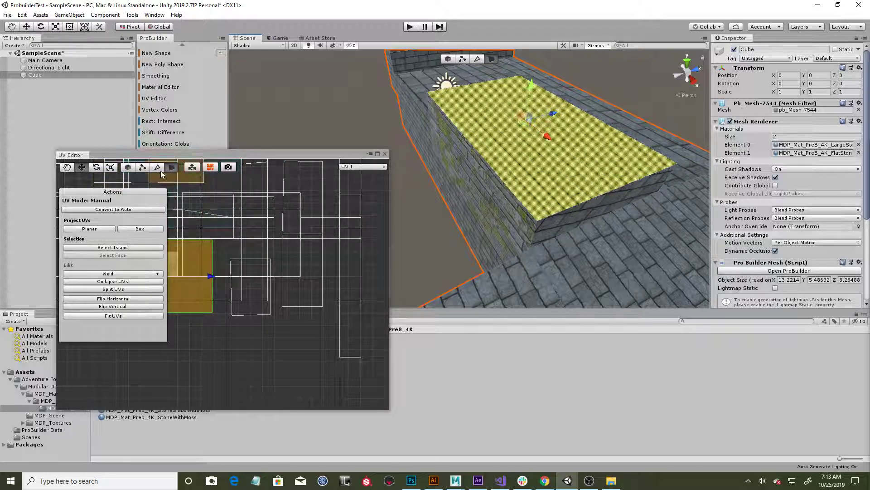
pyautogui.click(111, 172)
pyautogui.moveTo(523, 120); pyautogui.dragTo(660, 103)
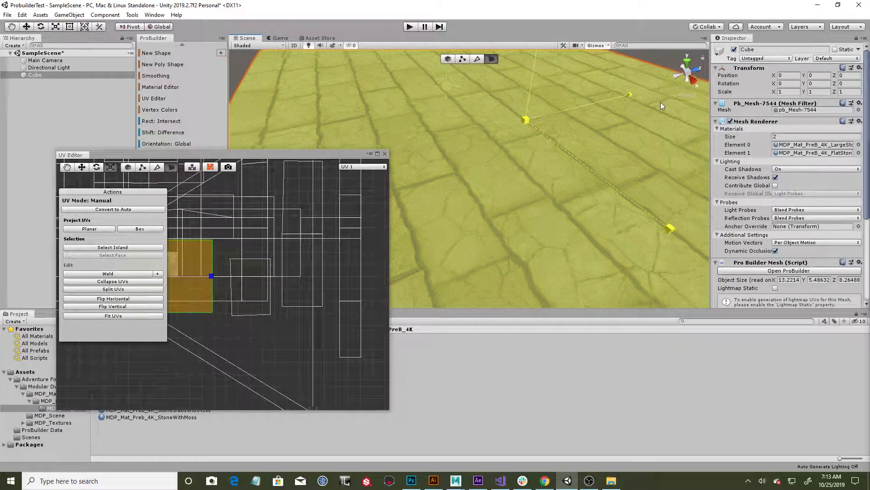
pyautogui.hotkey('ctrl', 'z')
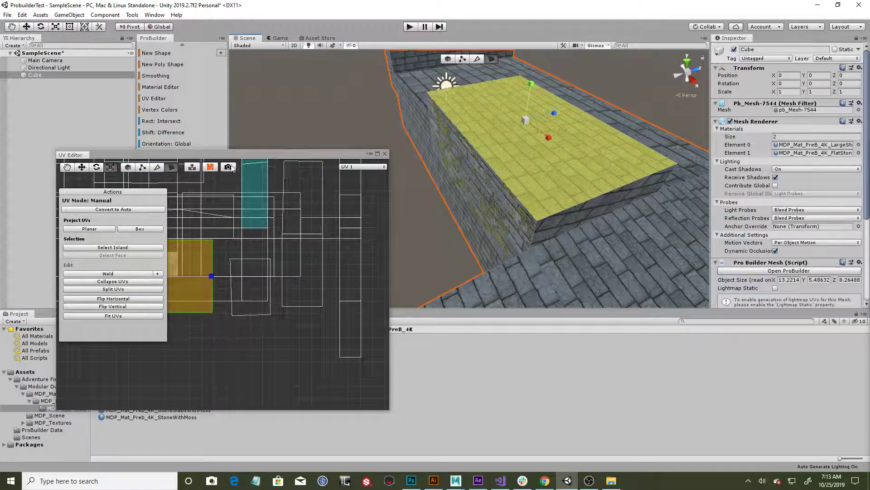
# Step: Scale down the UVs of the raised block's top face and of its long side face to enlarge their stone texture
pyautogui.moveTo(219, 255); pyautogui.dragTo(302, 254, button='middle')
pyautogui.moveTo(235, 275); pyautogui.dragTo(157, 258)
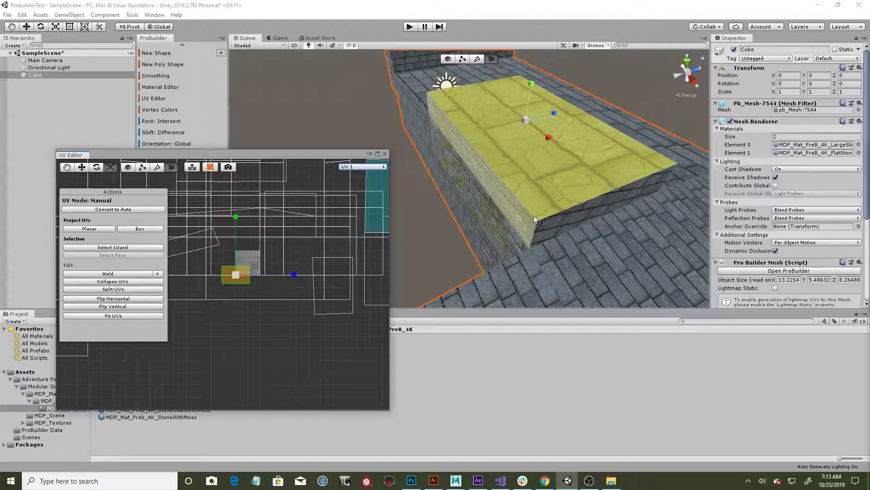
pyautogui.click(564, 218)
pyautogui.keyDown('shift'); pyautogui.click(496, 221); pyautogui.keyUp('shift')
pyautogui.click(511, 220)
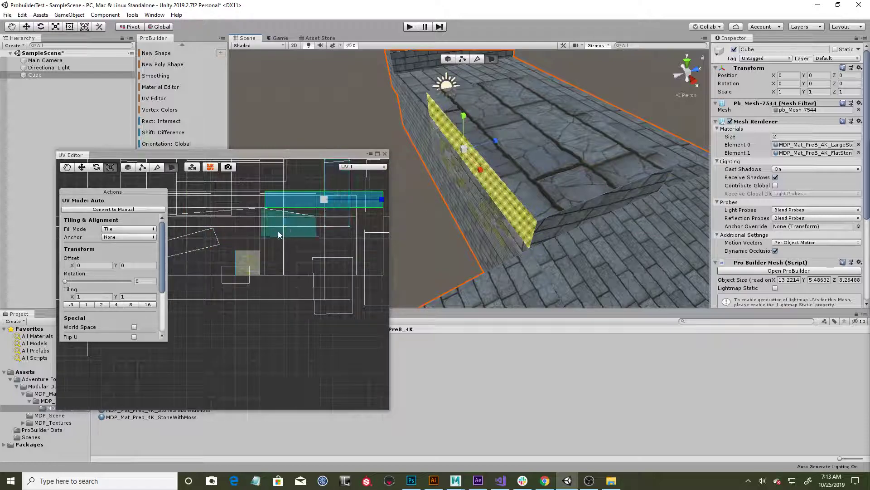
pyautogui.moveTo(324, 202); pyautogui.dragTo(290, 205)
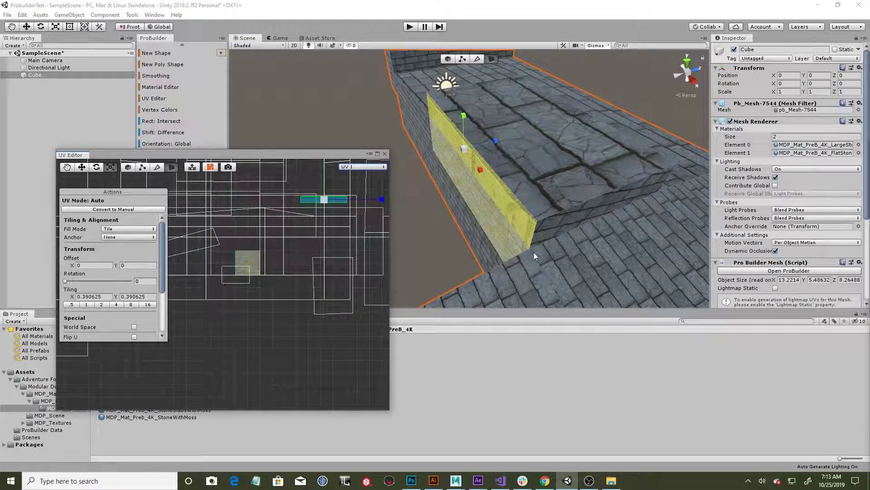
# Step: Try scaling up the UVs of the floor face in front of the raised block to make its stone tiling denser
pyautogui.click(625, 259)
pyautogui.moveTo(623, 256); pyautogui.dragTo(554, 225, button='middle')
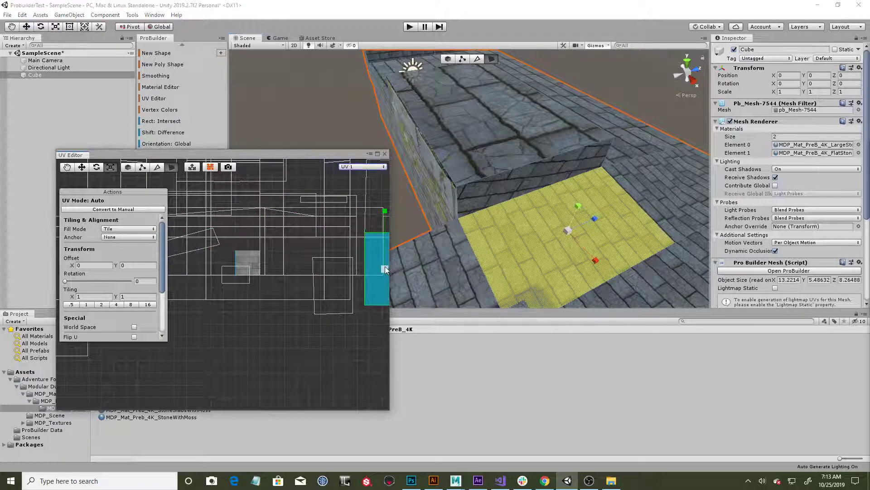
pyautogui.moveTo(385, 267); pyautogui.dragTo(467, 229)
# Step: Examine the stone tiling on the floor faces and walls around the raised block from several angles
pyautogui.keyDown('alt'); pyautogui.moveTo(635, 189); pyautogui.dragTo(555, 196, button='middle'); pyautogui.keyUp('alt')
pyautogui.keyDown('alt'); pyautogui.moveTo(556, 195); pyautogui.dragTo(507, 195); pyautogui.keyUp('alt')
pyautogui.click(546, 172)
pyautogui.keyDown('alt'); pyautogui.moveTo(614, 185); pyautogui.dragTo(595, 193); pyautogui.keyUp('alt')
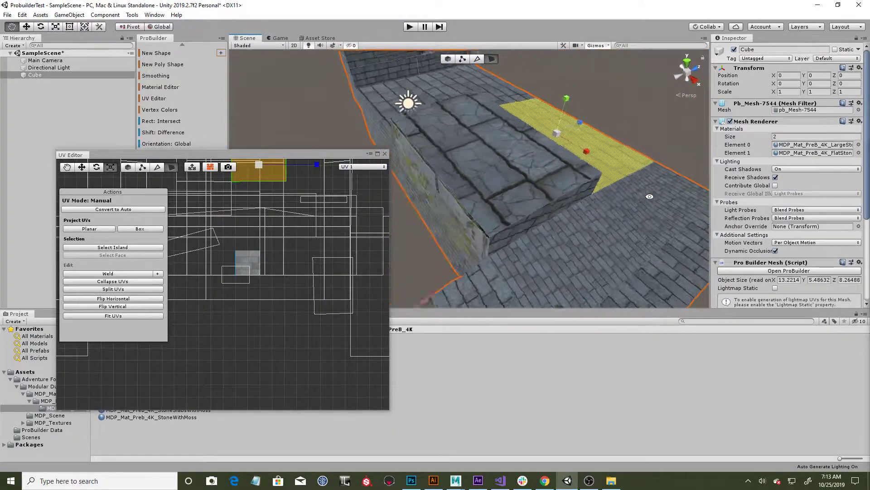
pyautogui.keyDown('alt'); pyautogui.moveTo(489, 207); pyautogui.dragTo(576, 211); pyautogui.keyUp('alt')
pyautogui.moveTo(575, 211); pyautogui.dragTo(614, 221, button='middle')
pyautogui.scroll(-8, 614, 213)
pyautogui.keyDown('alt'); pyautogui.moveTo(576, 199); pyautogui.dragTo(583, 182); pyautogui.keyUp('alt')
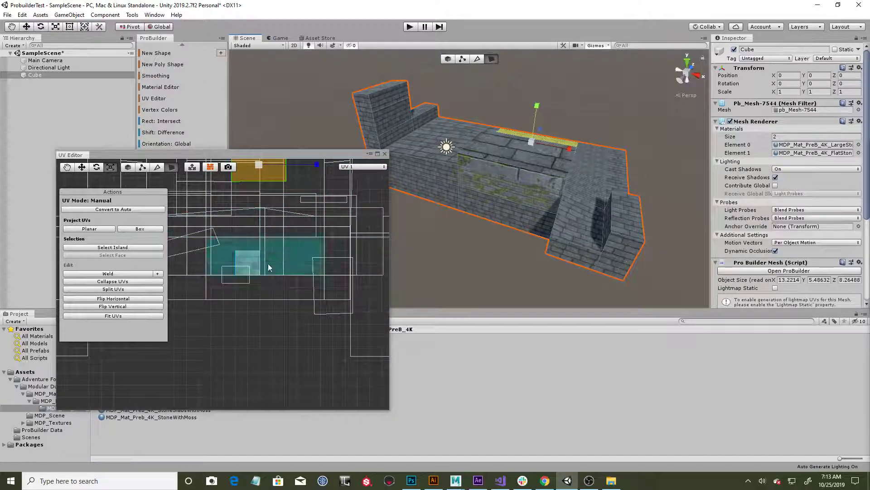
pyautogui.moveTo(248, 272); pyautogui.dragTo(121, 245)
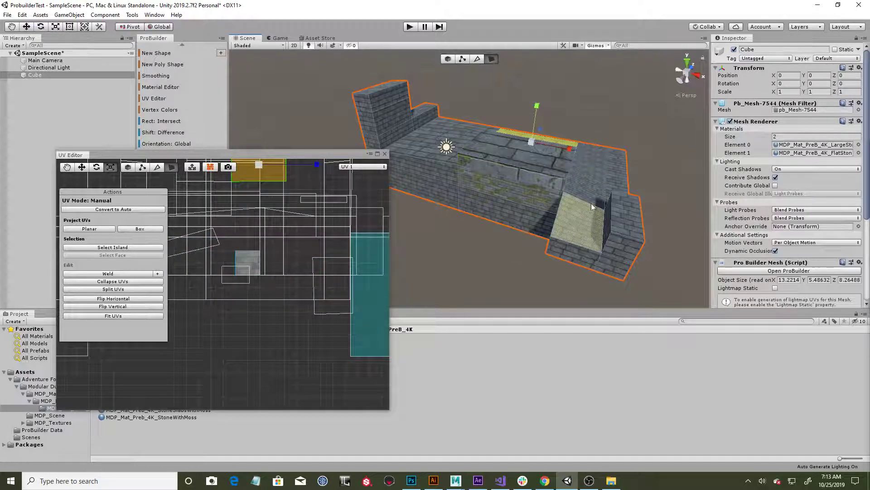
pyautogui.click(586, 185)
pyautogui.keyDown('alt'); pyautogui.moveTo(575, 250); pyautogui.dragTo(476, 256); pyautogui.keyUp('alt')
pyautogui.keyDown('alt'); pyautogui.moveTo(512, 181); pyautogui.dragTo(542, 174, button='right'); pyautogui.keyUp('alt')
pyautogui.keyDown('alt'); pyautogui.moveTo(498, 181); pyautogui.dragTo(653, 254); pyautogui.keyUp('alt')
pyautogui.moveTo(503, 186); pyautogui.dragTo(492, 196, button='middle')
pyautogui.keyDown('alt'); pyautogui.moveTo(492, 195); pyautogui.dragTo(486, 156); pyautogui.keyUp('alt')
# Step: Select the connected floor faces surrounding the raised block, convert them to manual UVs and apply one planar projection to them
pyautogui.click(486, 158)
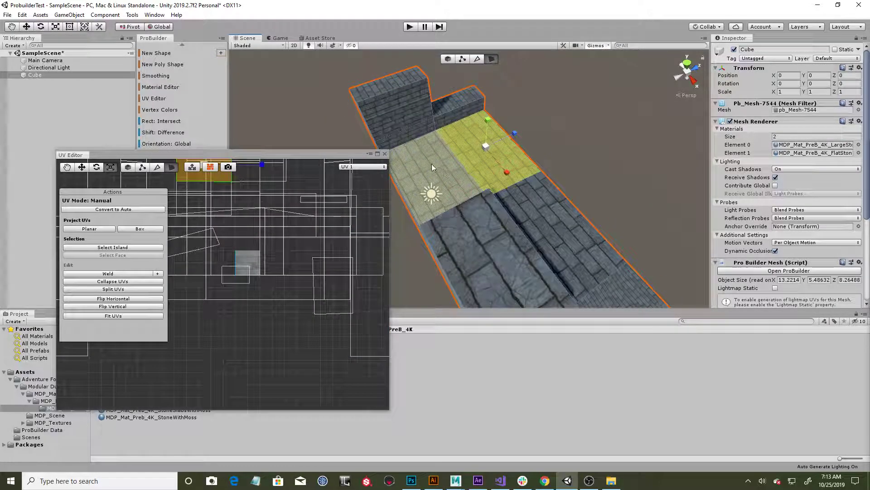
pyautogui.keyDown('shift'); pyautogui.click(432, 164); pyautogui.keyUp('shift')
pyautogui.keyDown('shift'); pyautogui.click(551, 216); pyautogui.keyUp('shift')
pyautogui.moveTo(600, 241); pyautogui.dragTo(566, 157, button='middle')
pyautogui.keyDown('shift'); pyautogui.click(595, 221); pyautogui.keyUp('shift')
pyautogui.moveTo(581, 230); pyautogui.dragTo(624, 189, button='middle')
pyautogui.keyDown('shift'); pyautogui.click(554, 221); pyautogui.keyUp('shift')
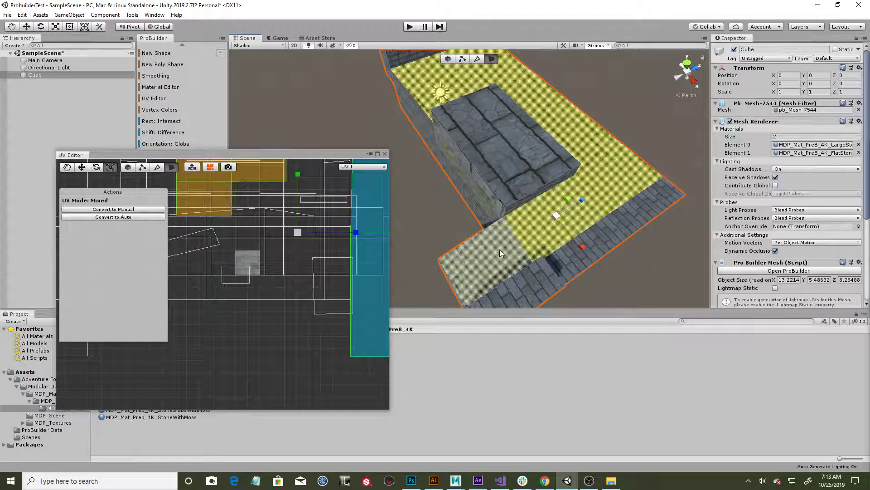
pyautogui.keyDown('shift'); pyautogui.click(500, 249); pyautogui.keyUp('shift')
pyautogui.moveTo(653, 174)
pyautogui.keyDown('alt'); pyautogui.mouseDown()
pyautogui.moveTo(505, 166)
pyautogui.moveTo(645, 187)
pyautogui.mouseUp(); pyautogui.keyUp('alt')
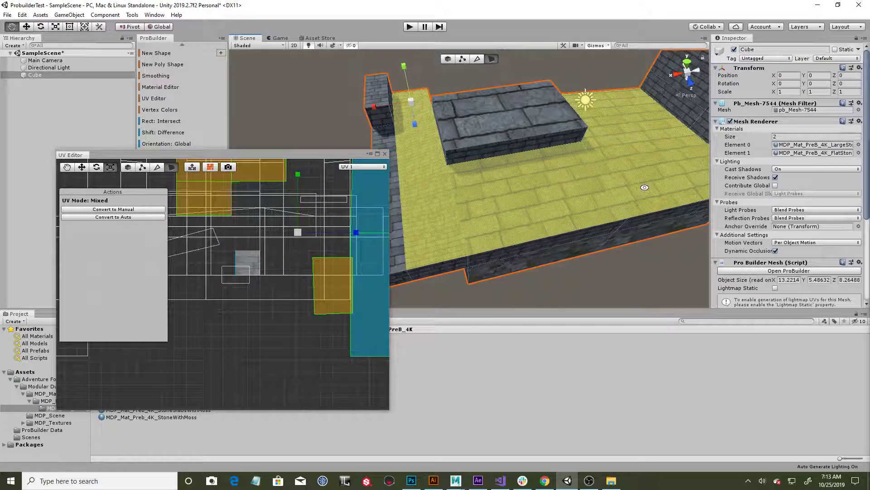
pyautogui.click(131, 210)
pyautogui.click(89, 229)
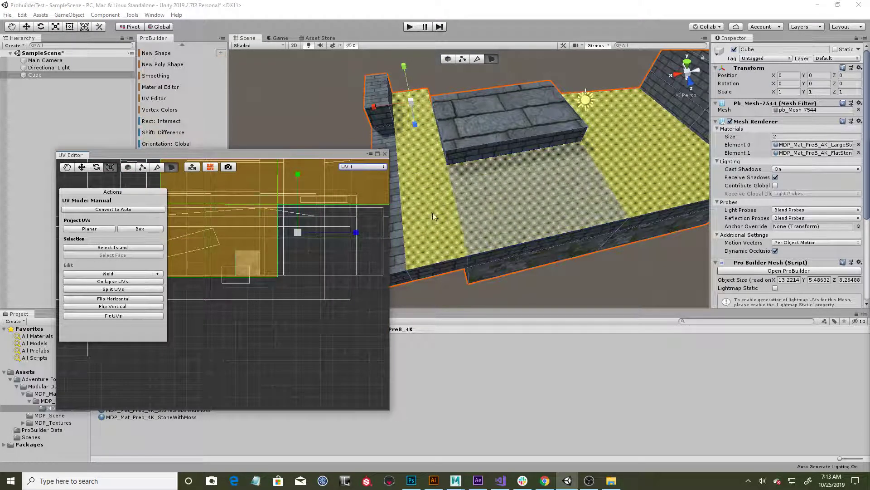
# Step: Scale down the combined UVs of the selected floor faces to enlarge the paving stones evenly
pyautogui.moveTo(262, 273); pyautogui.dragTo(241, 285)
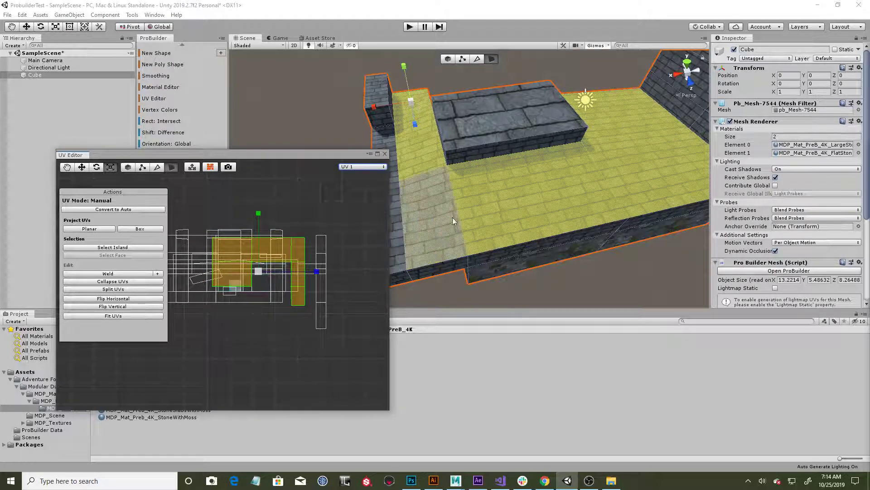
pyautogui.keyDown('alt'); pyautogui.moveTo(607, 222); pyautogui.dragTo(548, 202); pyautogui.keyUp('alt')
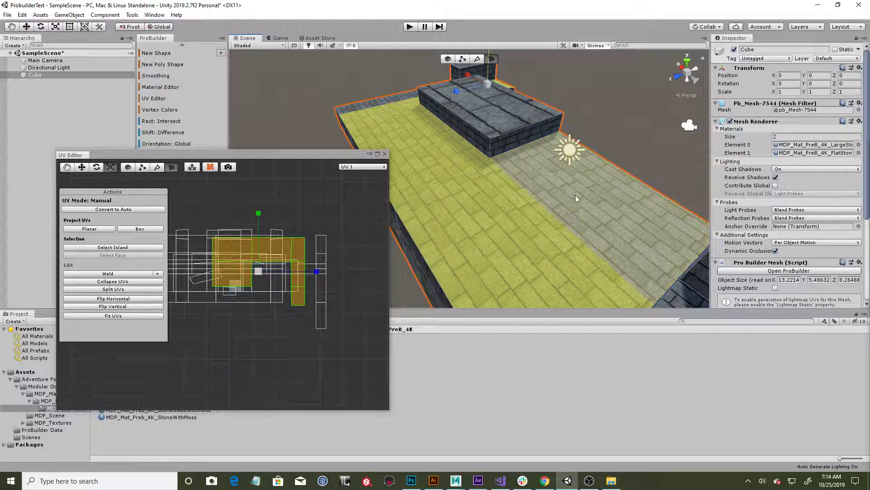
pyautogui.scroll(5, 299, 253)
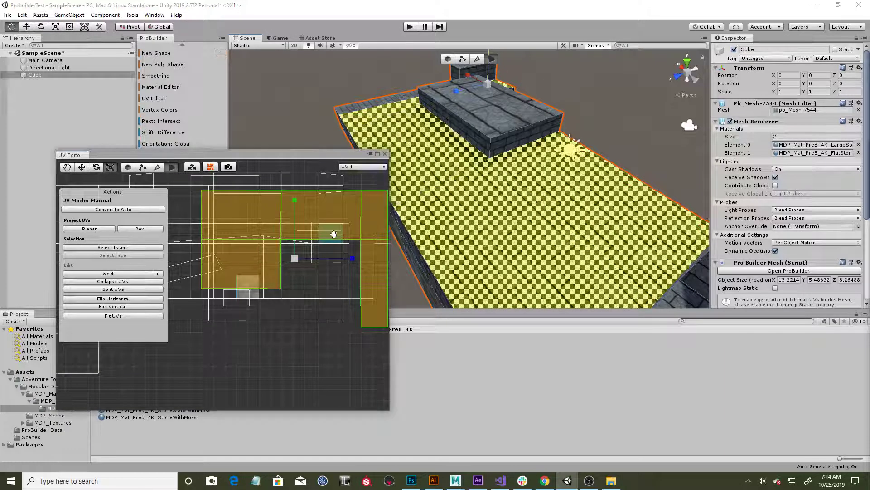
pyautogui.moveTo(282, 252)
pyautogui.mouseDown(button='middle')
pyautogui.moveTo(279, 263)
pyautogui.moveTo(289, 267)
pyautogui.mouseUp(button='middle')
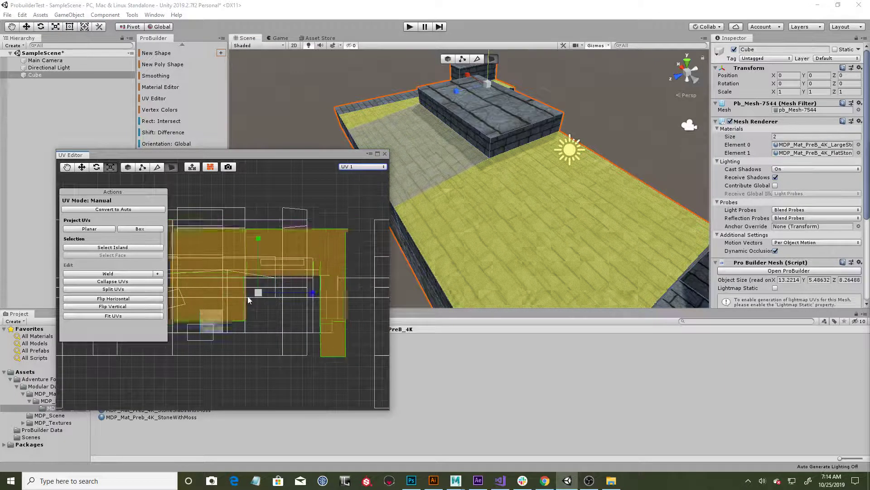
# Step: Rotate the selected floor faces' UVs by a few degrees so the paving runs at a slight angle
pyautogui.click(96, 167)
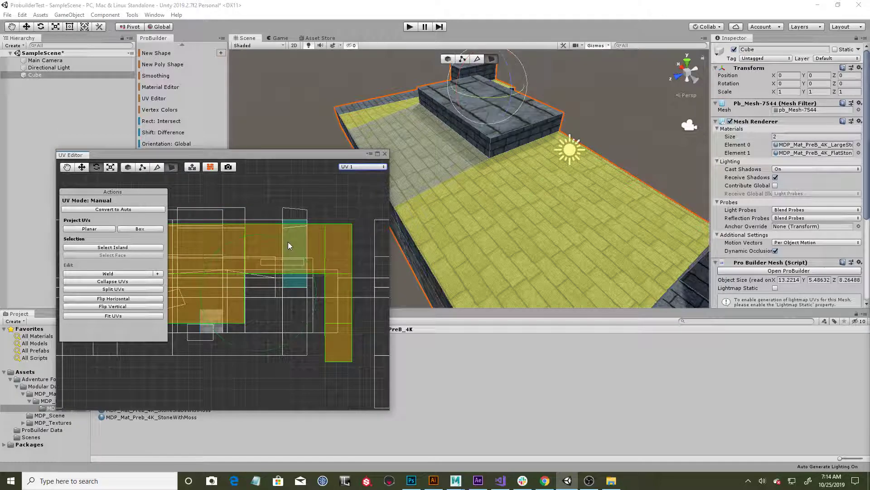
pyautogui.moveTo(288, 241); pyautogui.dragTo(271, 271)
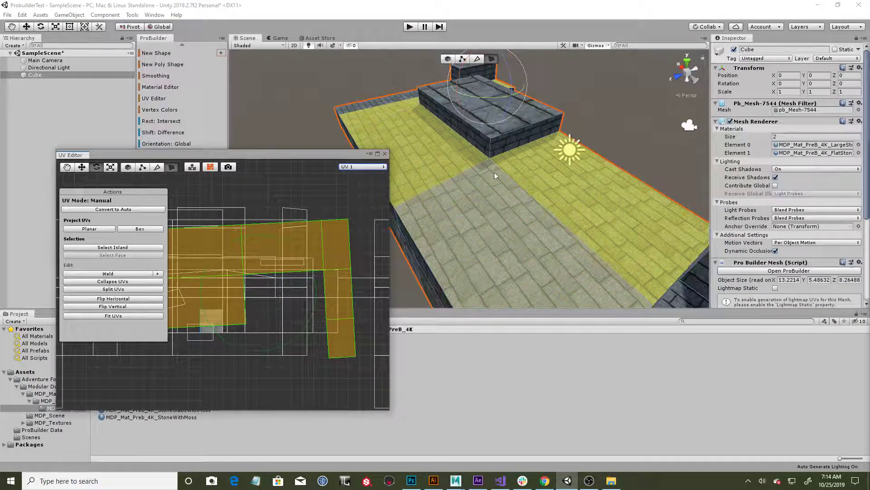
pyautogui.scroll(5, 249, 297)
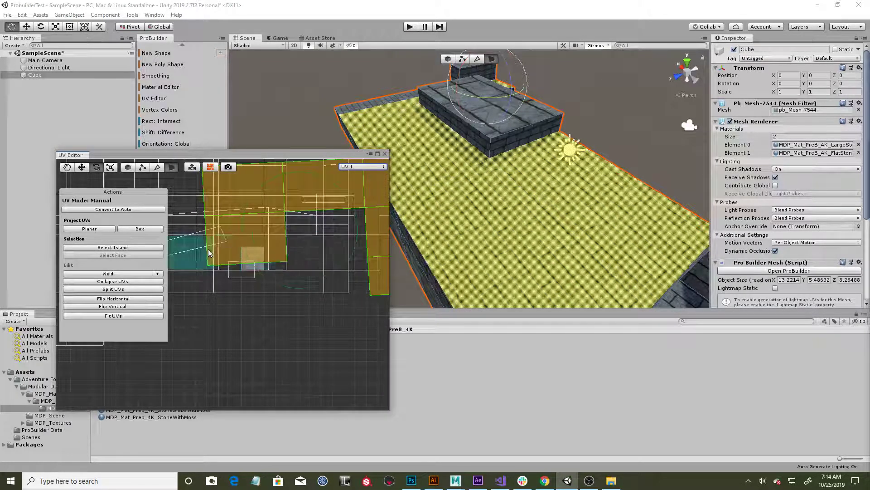
pyautogui.scroll(4, 333, 259)
pyautogui.moveTo(326, 221); pyautogui.dragTo(216, 336, button='middle')
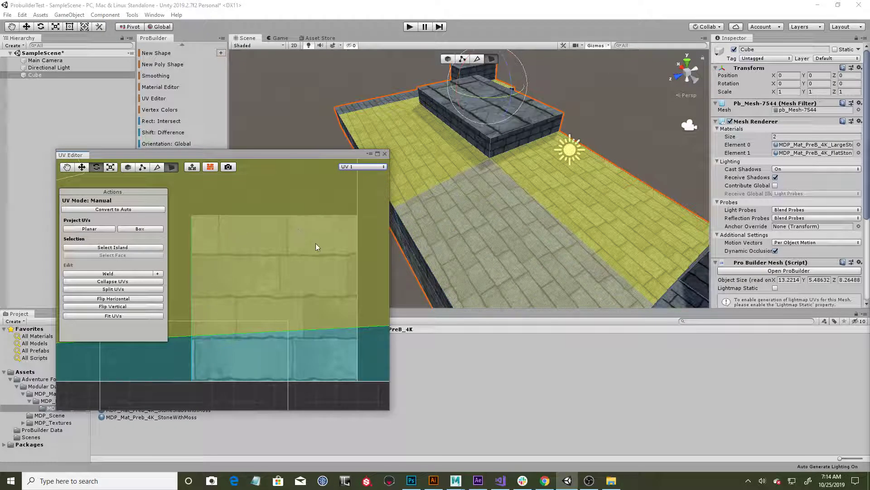
pyautogui.scroll(-7, 515, 218)
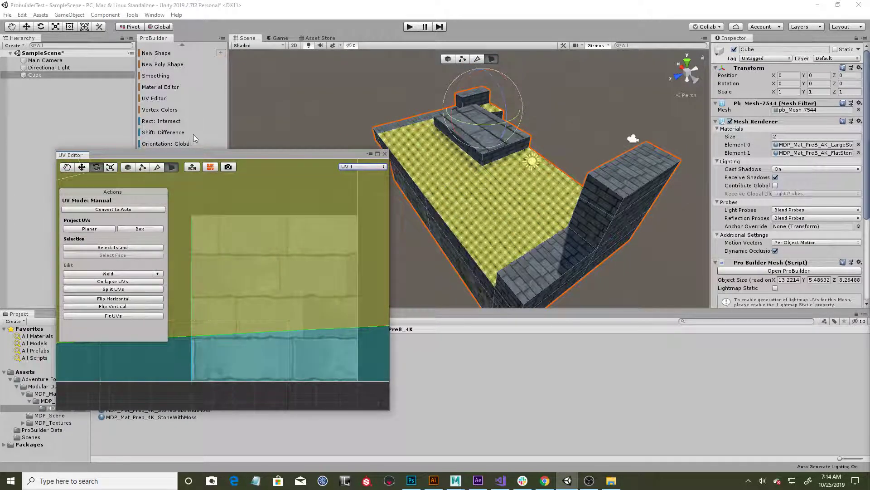
# Step: Move the four corner UV vertices of the raised block's top face individually so its island becomes a smaller, slanted quadrilateral
pyautogui.click(142, 166)
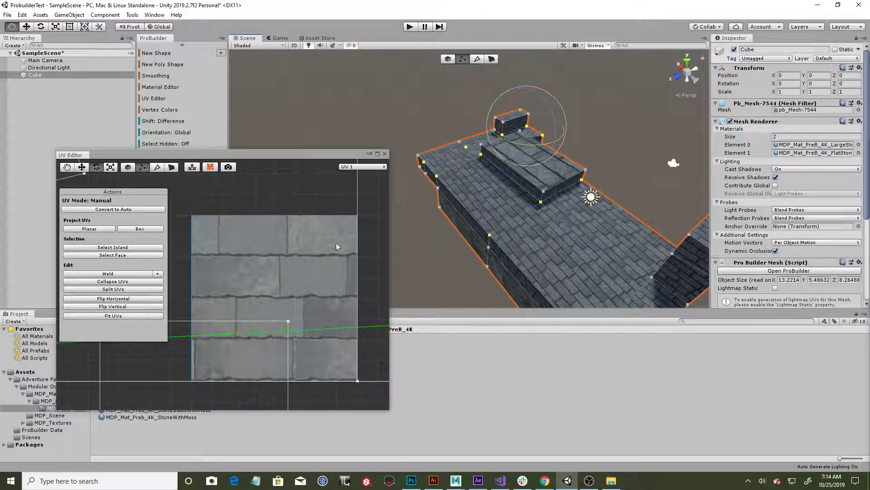
pyautogui.scroll(-2, 281, 281)
pyautogui.click(262, 307)
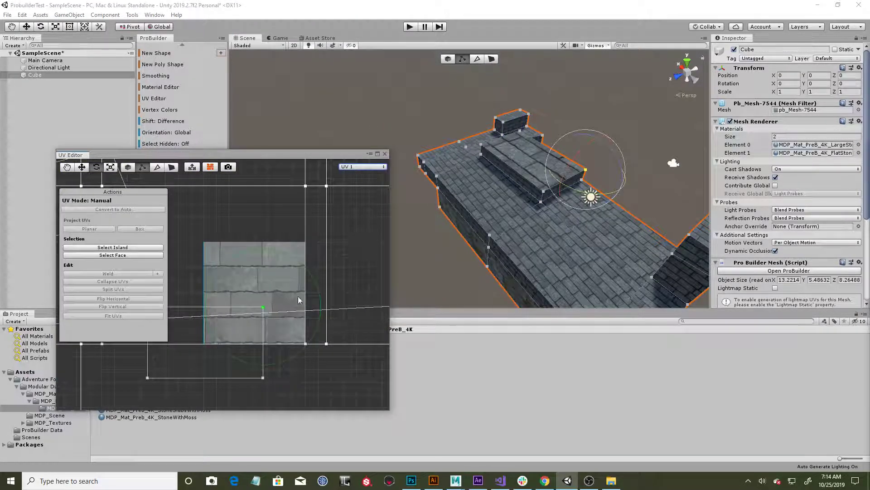
pyautogui.click(82, 167)
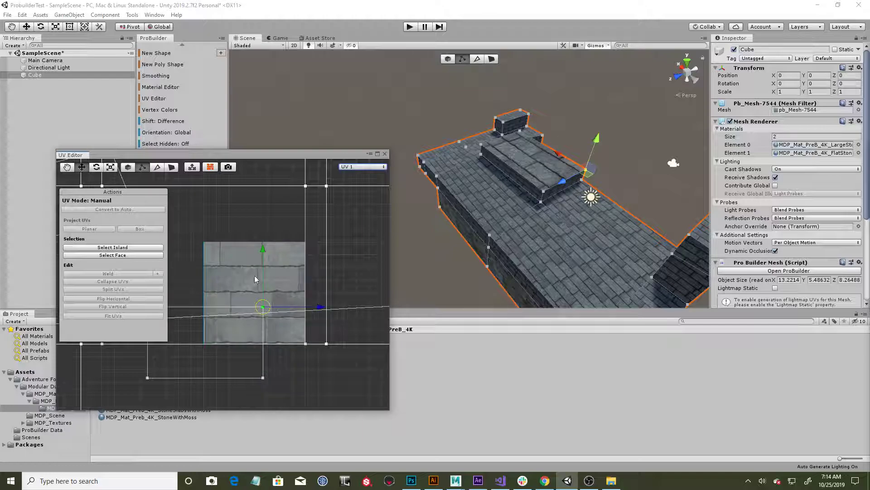
pyautogui.moveTo(266, 308); pyautogui.dragTo(260, 271)
pyautogui.click(264, 377)
pyautogui.moveTo(265, 377); pyautogui.dragTo(265, 302)
pyautogui.moveTo(267, 301); pyautogui.dragTo(320, 295, button='middle')
pyautogui.click(200, 373)
pyautogui.moveTo(199, 376); pyautogui.dragTo(245, 322)
pyautogui.click(200, 301)
pyautogui.moveTo(200, 301); pyautogui.dragTo(242, 292)
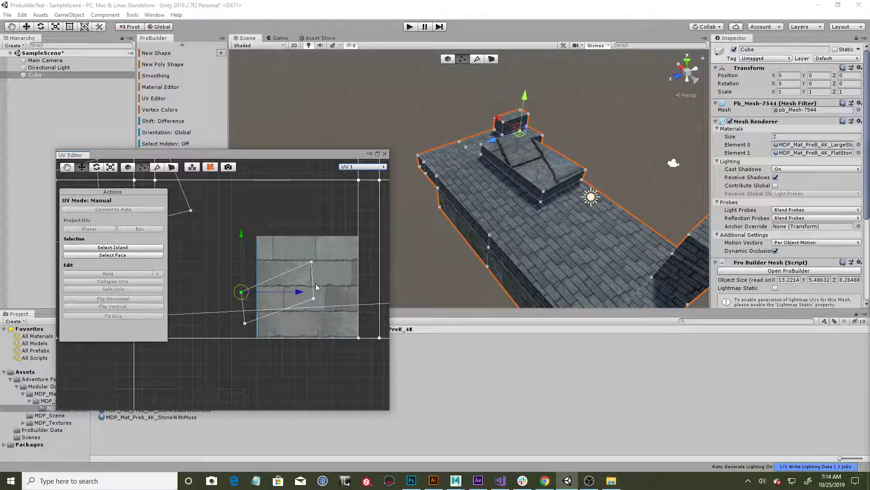